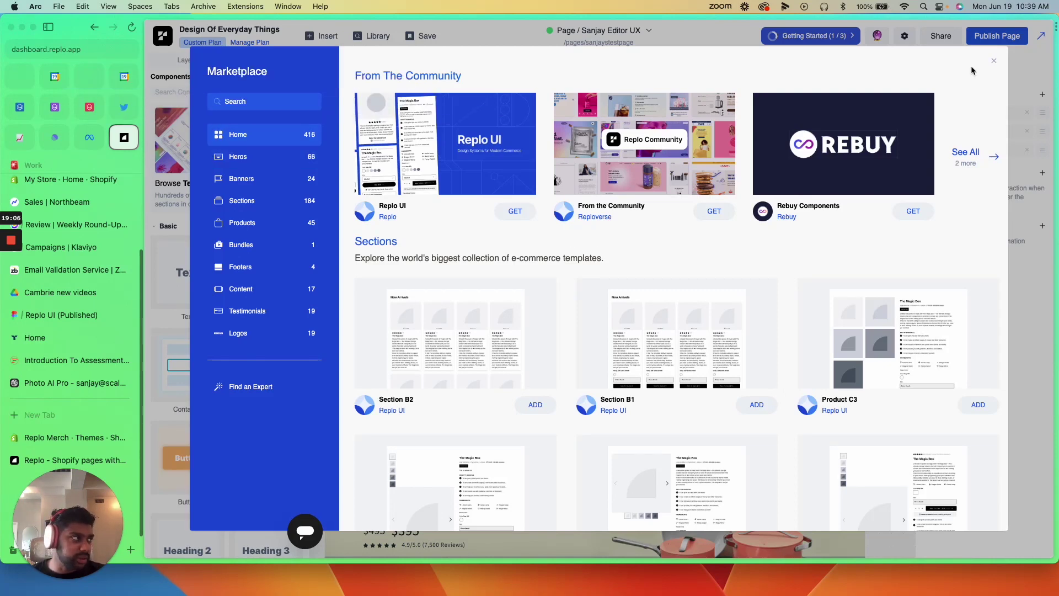
- Close the marketplace, reopen it from Library, and open the community Reploverse collection
{"action": "left_click", "coordinate": [994, 60]}
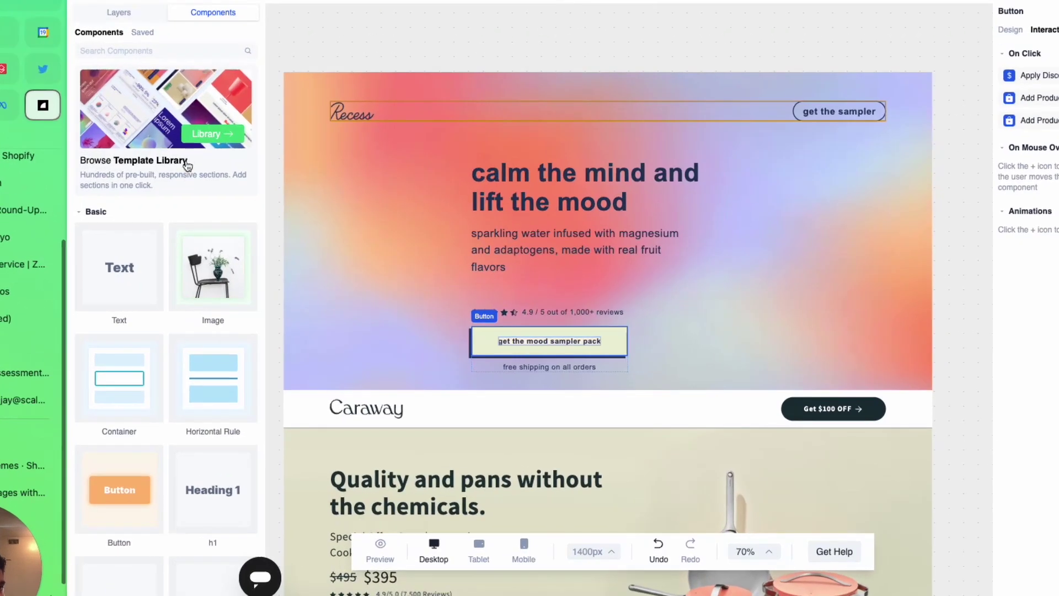
{"action": "left_click", "coordinate": [212, 141]}
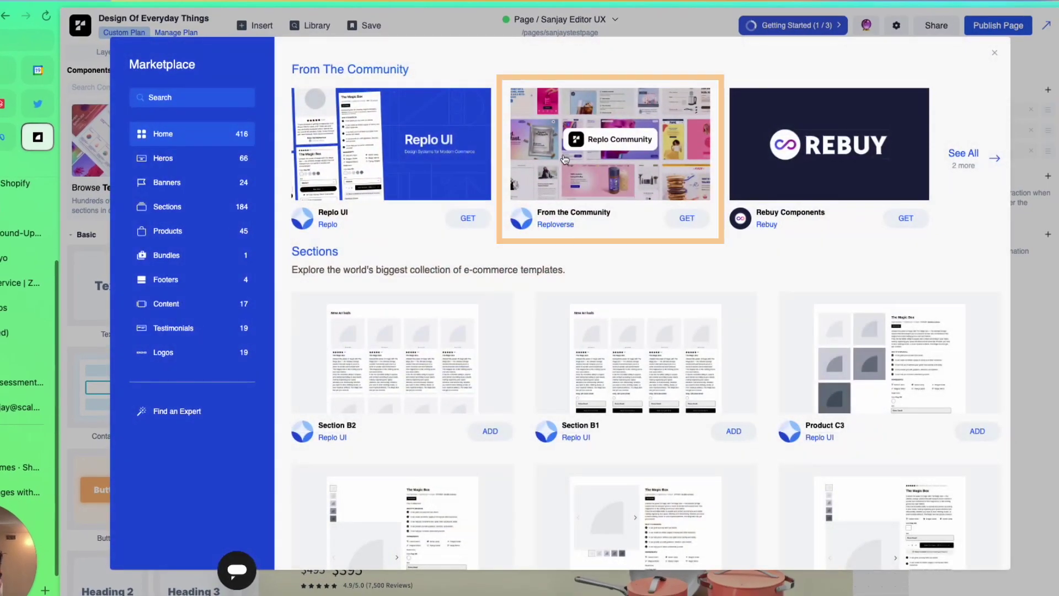
{"action": "left_click", "coordinate": [624, 176]}
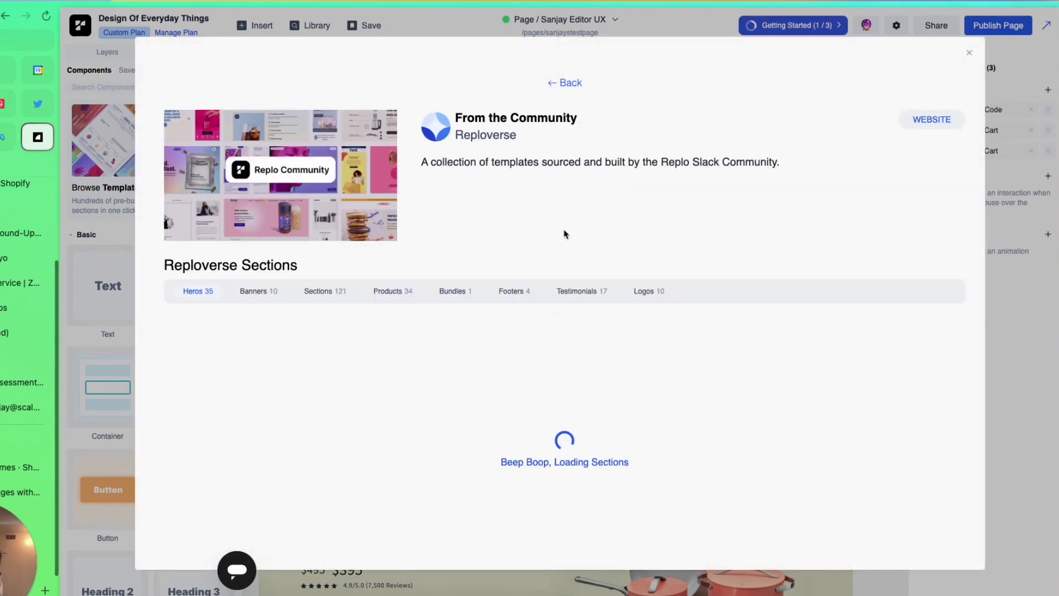
{"action": "scroll", "coordinate": [556, 241], "scroll_direction": "down", "scroll_amount": 1}
{"action": "scroll", "coordinate": [488, 241], "scroll_direction": "down", "scroll_amount": 1}
{"action": "scroll", "coordinate": [436, 281], "scroll_direction": "down", "scroll_amount": 2}
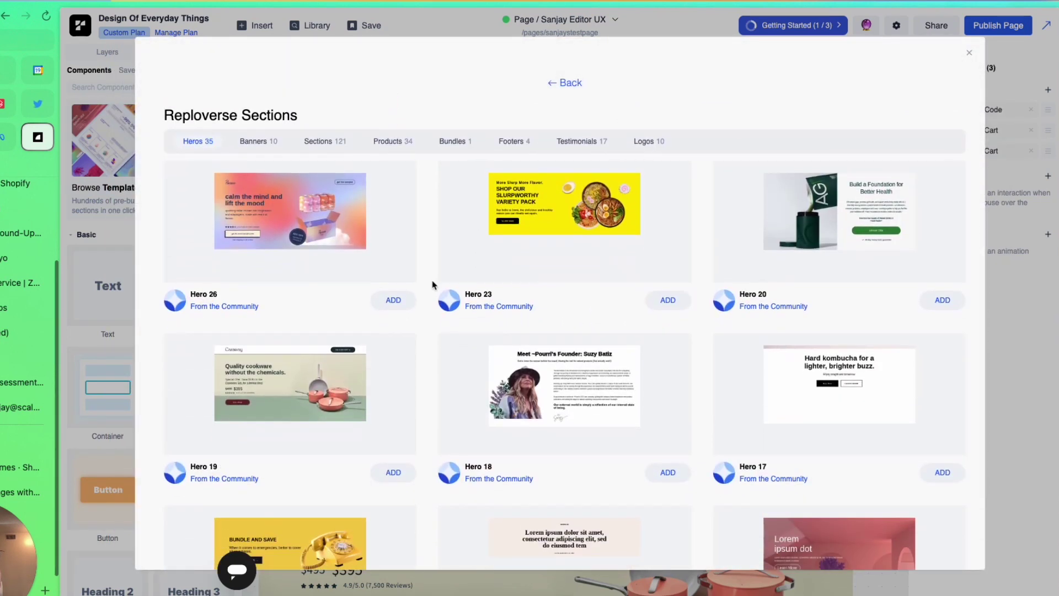
{"action": "mouse_move", "coordinate": [291, 219]}
{"action": "scroll", "coordinate": [429, 199], "scroll_direction": "down", "scroll_amount": 1}
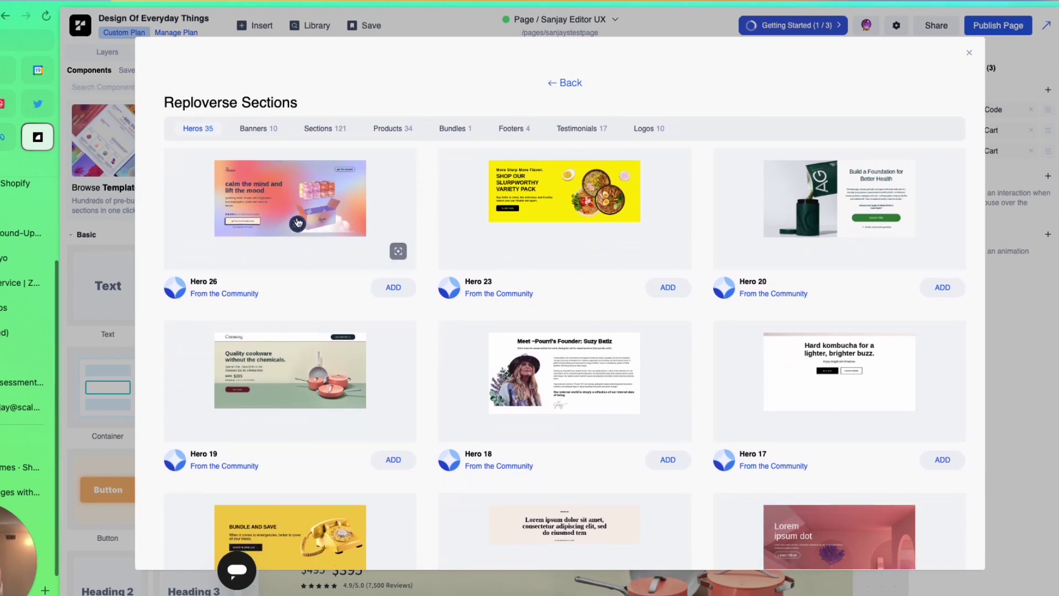
{"action": "mouse_move", "coordinate": [839, 222]}
{"action": "scroll", "coordinate": [854, 253], "scroll_direction": "down", "scroll_amount": 5}
{"action": "scroll", "coordinate": [854, 254], "scroll_direction": "up", "scroll_amount": 5}
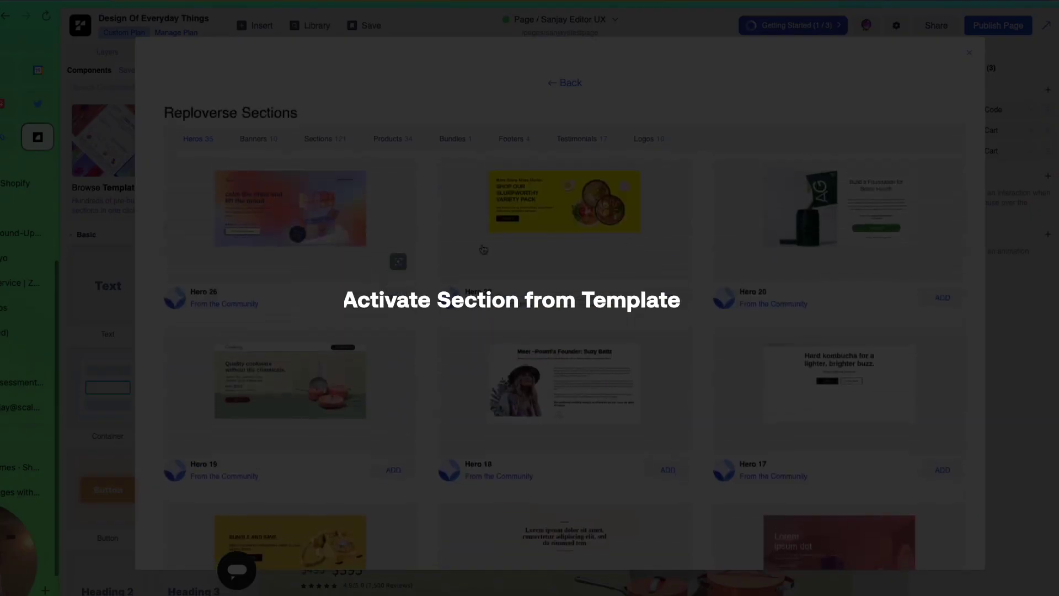
{"action": "scroll", "coordinate": [854, 254], "scroll_direction": "up", "scroll_amount": 3}
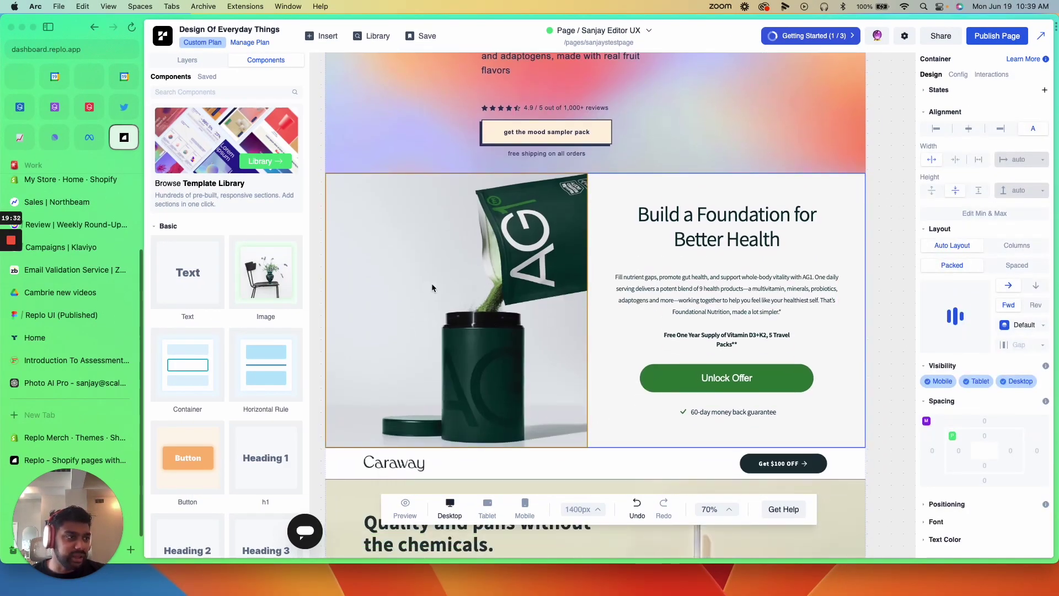
- Collapse and select the HERO 20 layer, then drag it above HERO 26
{"action": "left_click", "coordinate": [488, 272]}
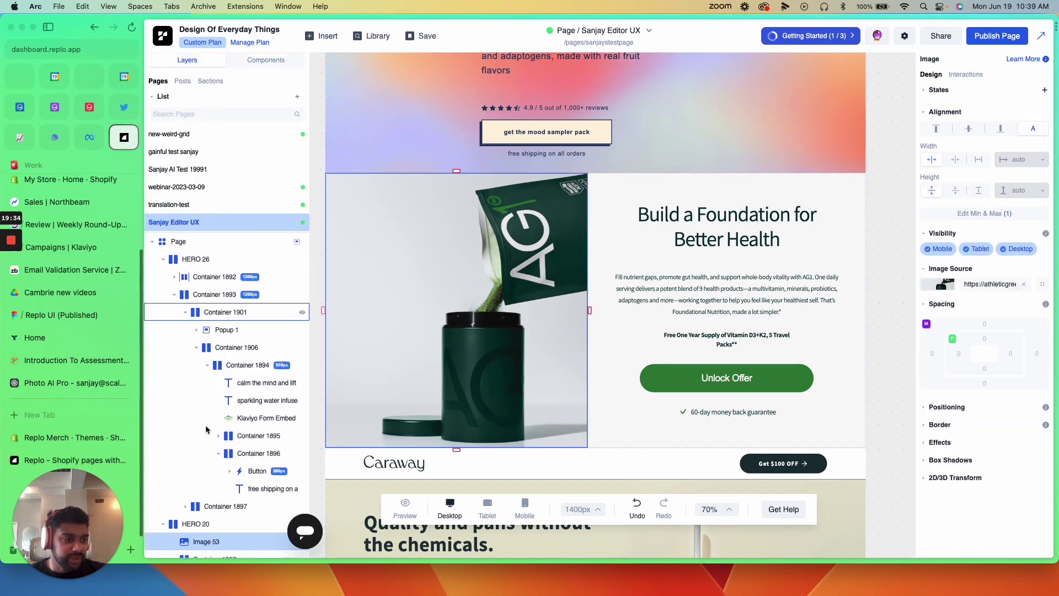
{"action": "left_click", "coordinate": [162, 524]}
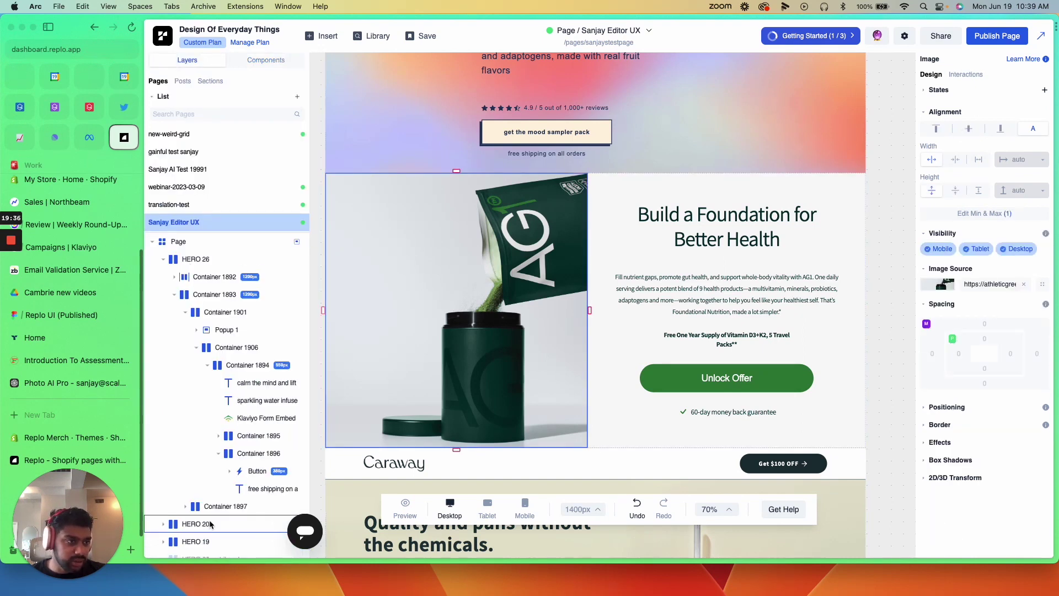
{"action": "left_click", "coordinate": [210, 524]}
{"action": "left_click_drag", "start_coordinate": [171, 254], "coordinate": [174, 251]}
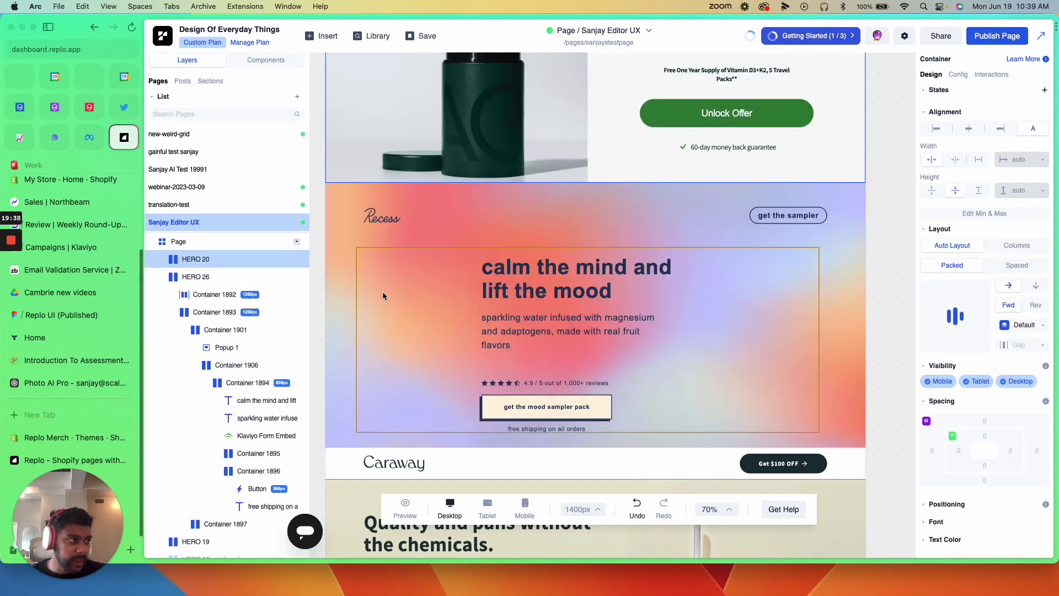
{"action": "scroll", "coordinate": [586, 290], "scroll_direction": "down", "scroll_amount": 2}
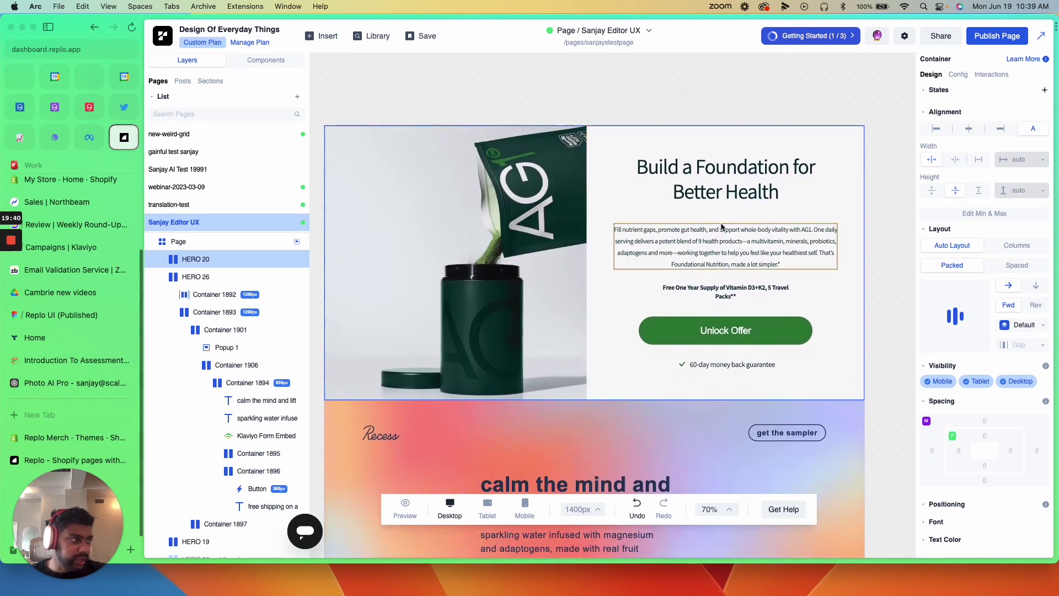
{"action": "left_click", "coordinate": [706, 174]}
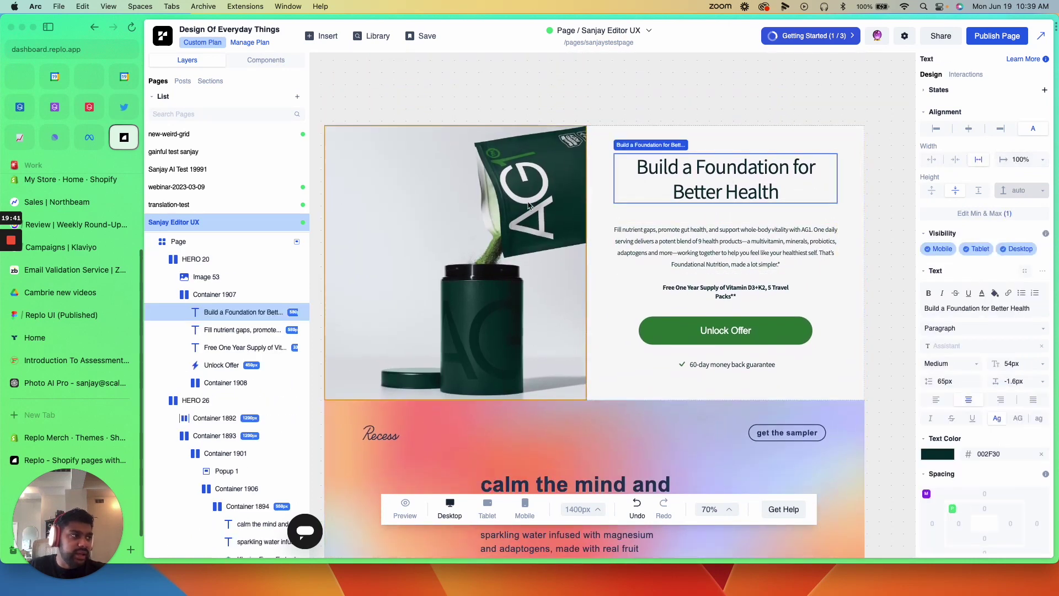
{"action": "double_click", "coordinate": [705, 173]}
{"action": "type", "text": "edit"}
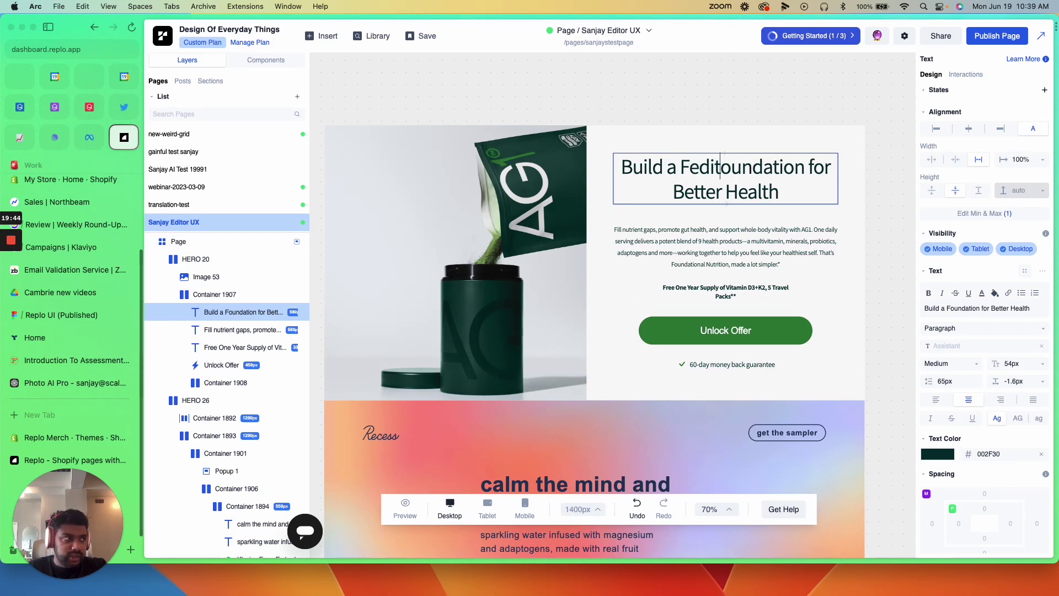
{"action": "type", "text": " edit edie edit"}
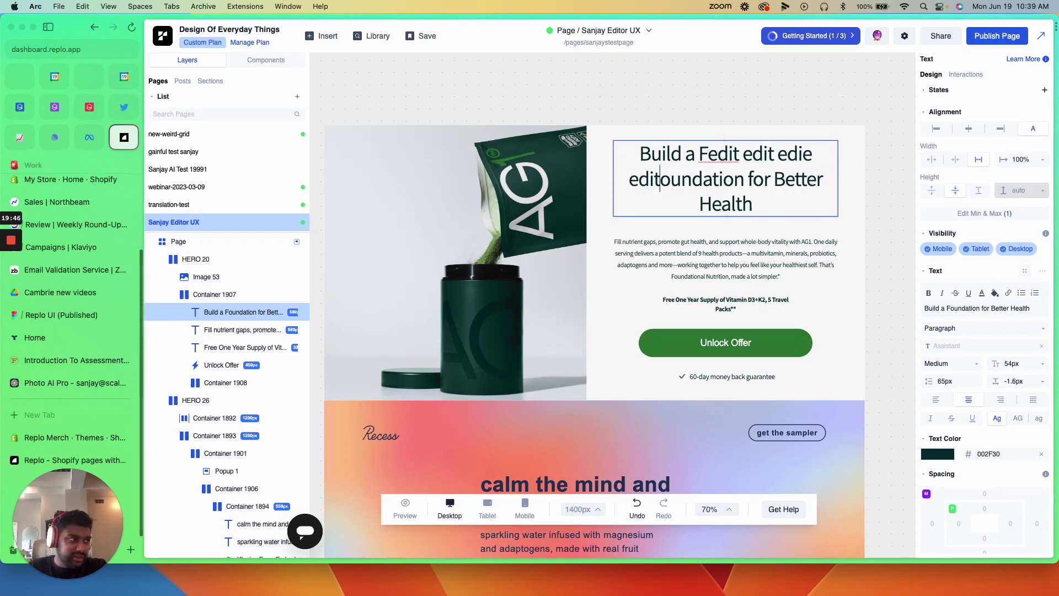
{"action": "key", "text": "shift+alt+Left"}
{"action": "key", "text": "shift+alt+Left"}
{"action": "key", "text": "shift+alt+Left"}
{"action": "key", "text": "BackSpace"}
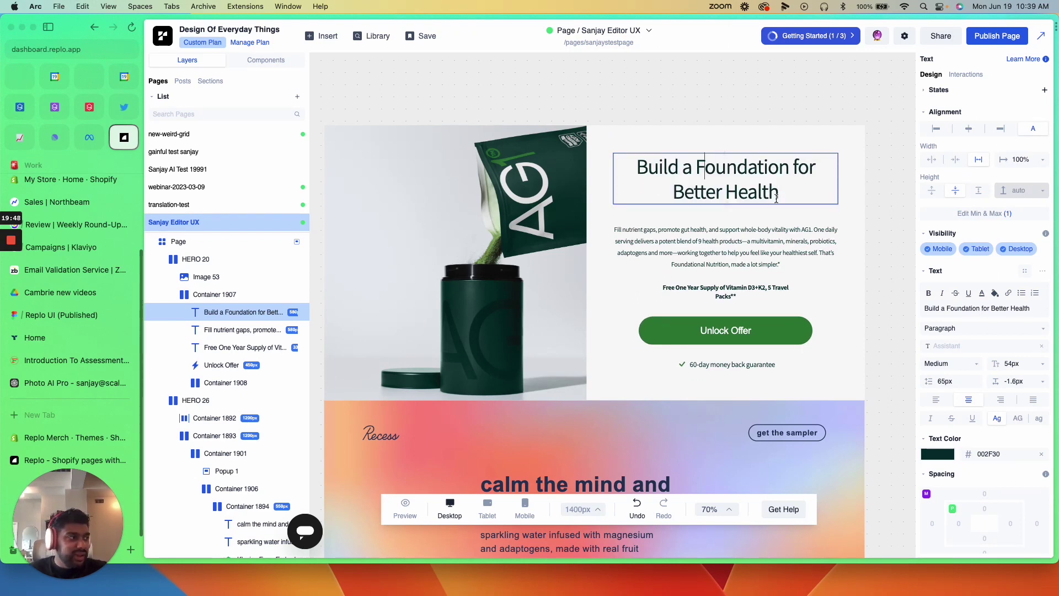
{"action": "key", "text": "Escape"}
{"action": "left_click", "coordinate": [808, 98]}
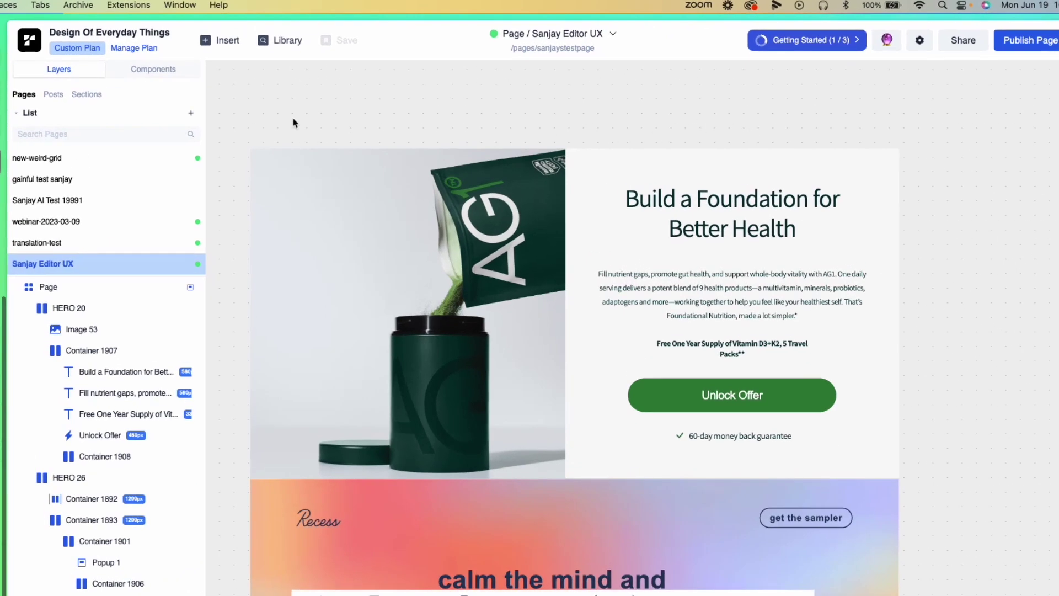
{"action": "left_click", "coordinate": [190, 113]}
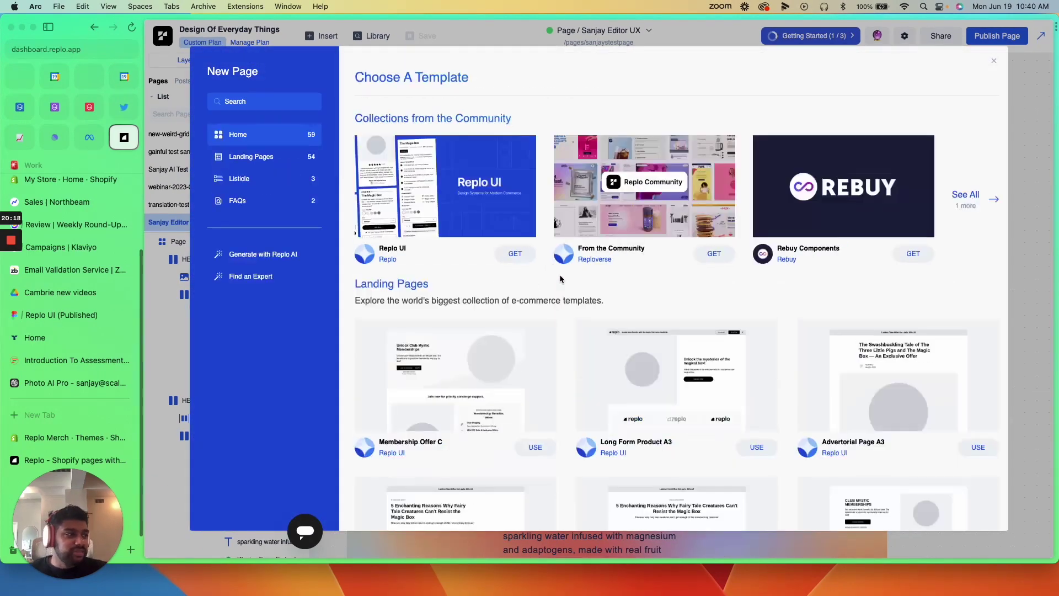
- Open the Reploverse community collection of full landing page templates
{"action": "left_click", "coordinate": [667, 210]}
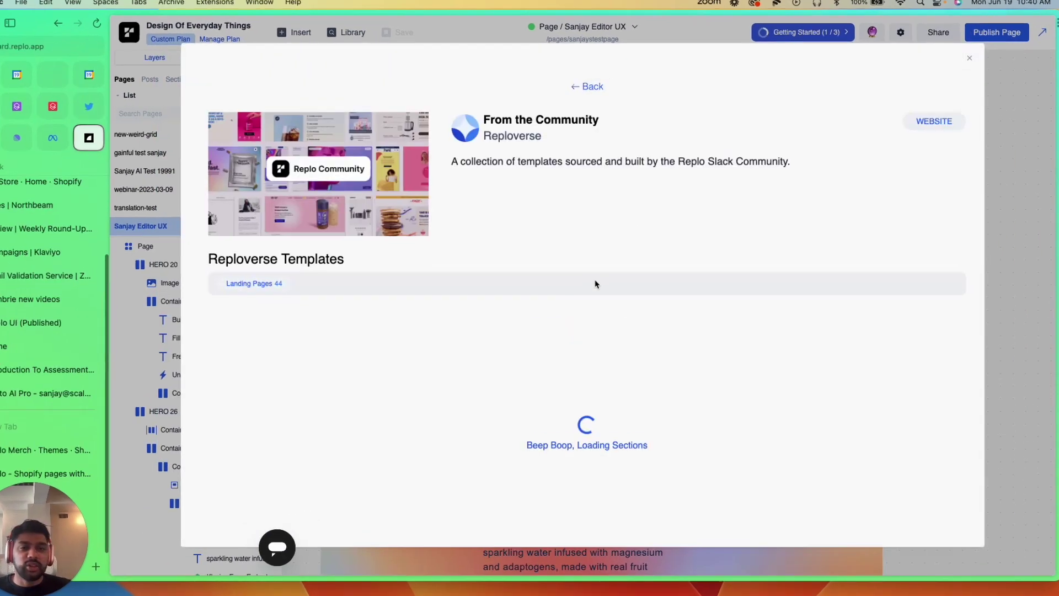
{"action": "scroll", "coordinate": [538, 312], "scroll_direction": "down", "scroll_amount": 3}
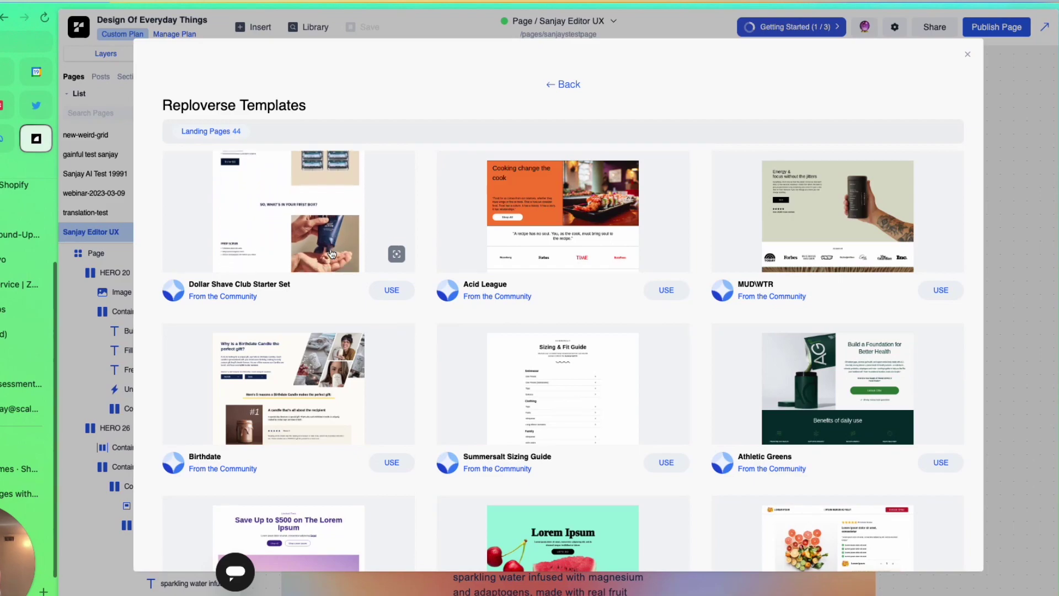
- Create 'dsc sanjay test' from the Dollar Shave Club Starter Set, hiding header, footer and announcement bar
{"action": "left_click", "coordinate": [343, 259]}
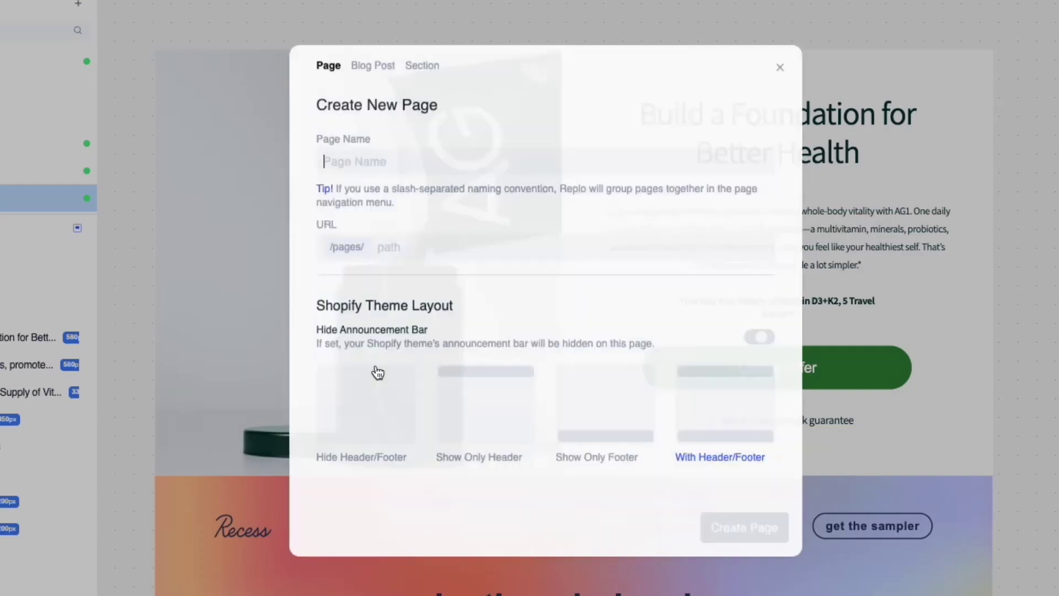
{"action": "type", "text": "dsc"}
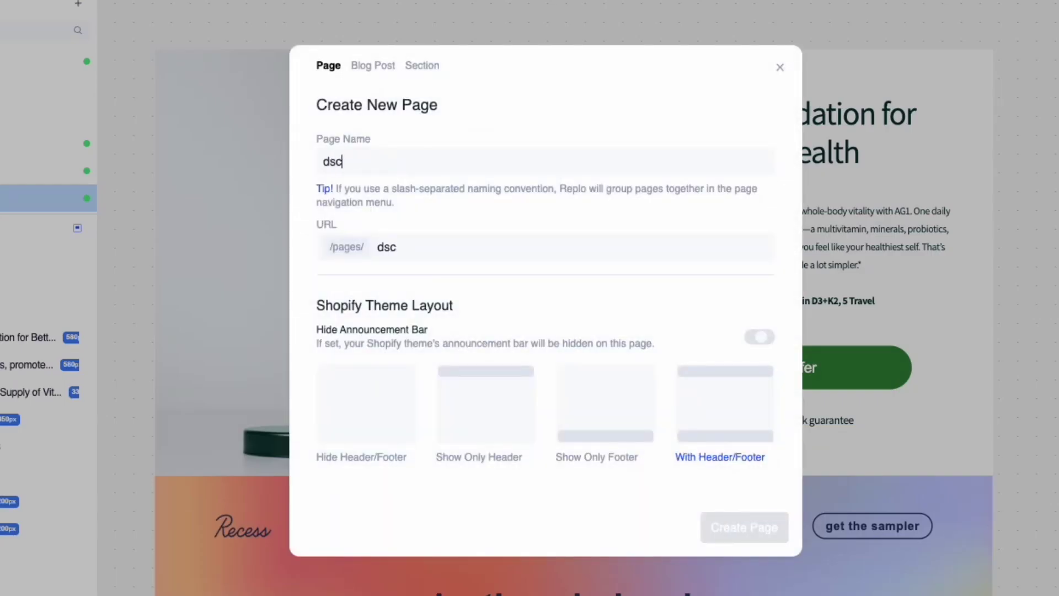
{"action": "type", "text": " sanjay test"}
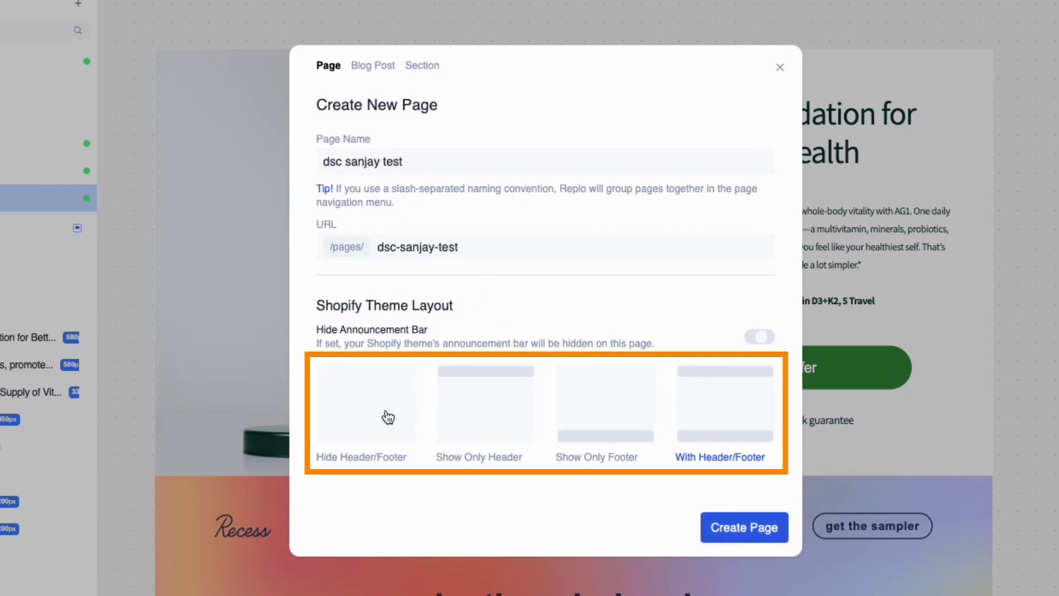
{"action": "left_click", "coordinate": [391, 416]}
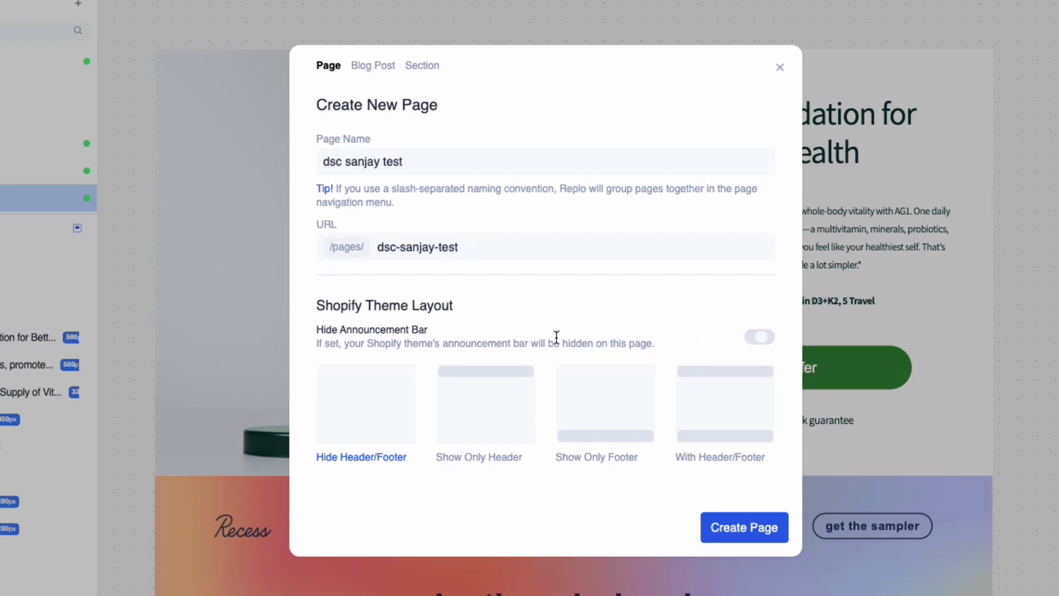
{"action": "left_click", "coordinate": [763, 337]}
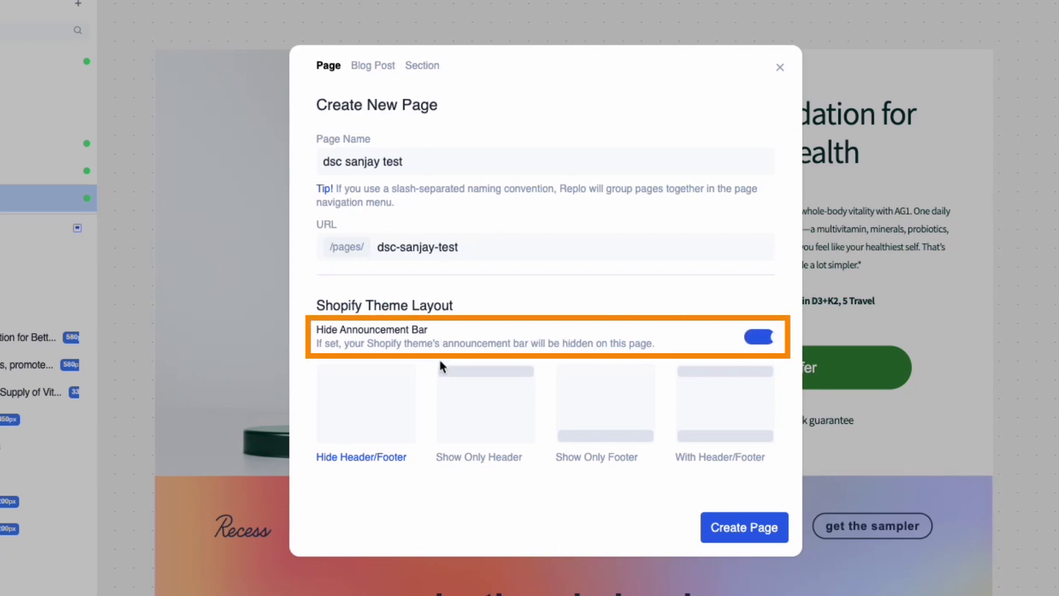
{"action": "left_click", "coordinate": [707, 523]}
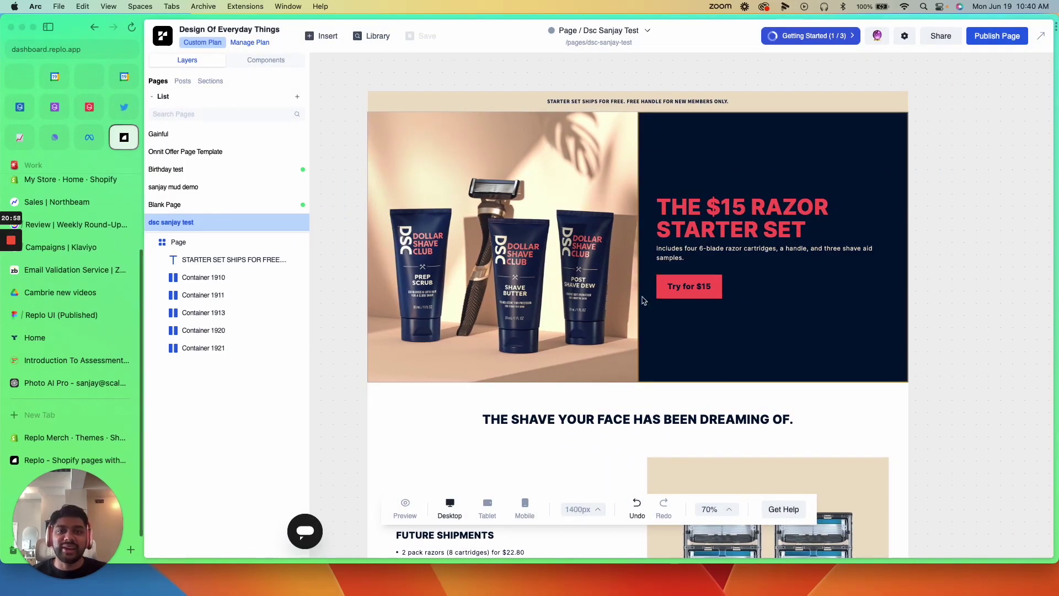
{"action": "scroll", "coordinate": [642, 300], "scroll_direction": "down", "scroll_amount": 5}
{"action": "scroll", "coordinate": [641, 300], "scroll_direction": "down", "scroll_amount": 3}
{"action": "scroll", "coordinate": [641, 301], "scroll_direction": "down", "scroll_amount": 3}
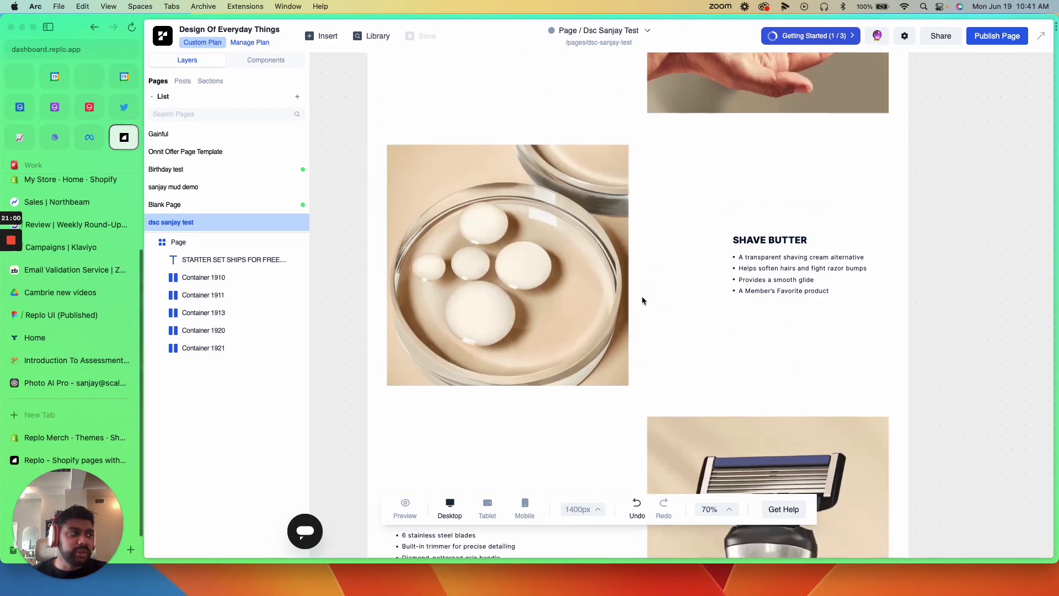
{"action": "scroll", "coordinate": [641, 301], "scroll_direction": "down", "scroll_amount": 3}
{"action": "scroll", "coordinate": [641, 301], "scroll_direction": "down", "scroll_amount": 3}
{"action": "scroll", "coordinate": [642, 300], "scroll_direction": "down", "scroll_amount": 3}
{"action": "scroll", "coordinate": [642, 300], "scroll_direction": "down", "scroll_amount": 3}
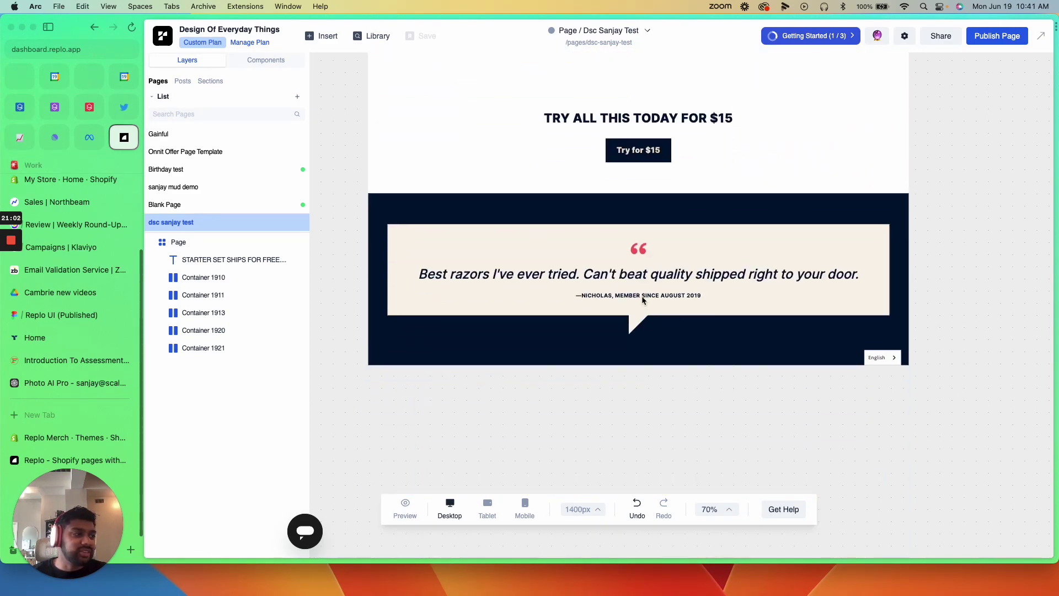
{"action": "scroll", "coordinate": [641, 300], "scroll_direction": "up", "scroll_amount": 5}
{"action": "scroll", "coordinate": [641, 300], "scroll_direction": "up", "scroll_amount": 3}
{"action": "scroll", "coordinate": [642, 300], "scroll_direction": "up", "scroll_amount": 3}
{"action": "scroll", "coordinate": [640, 300], "scroll_direction": "up", "scroll_amount": 3}
{"action": "scroll", "coordinate": [642, 300], "scroll_direction": "up", "scroll_amount": 3}
{"action": "scroll", "coordinate": [641, 300], "scroll_direction": "up", "scroll_amount": 2}
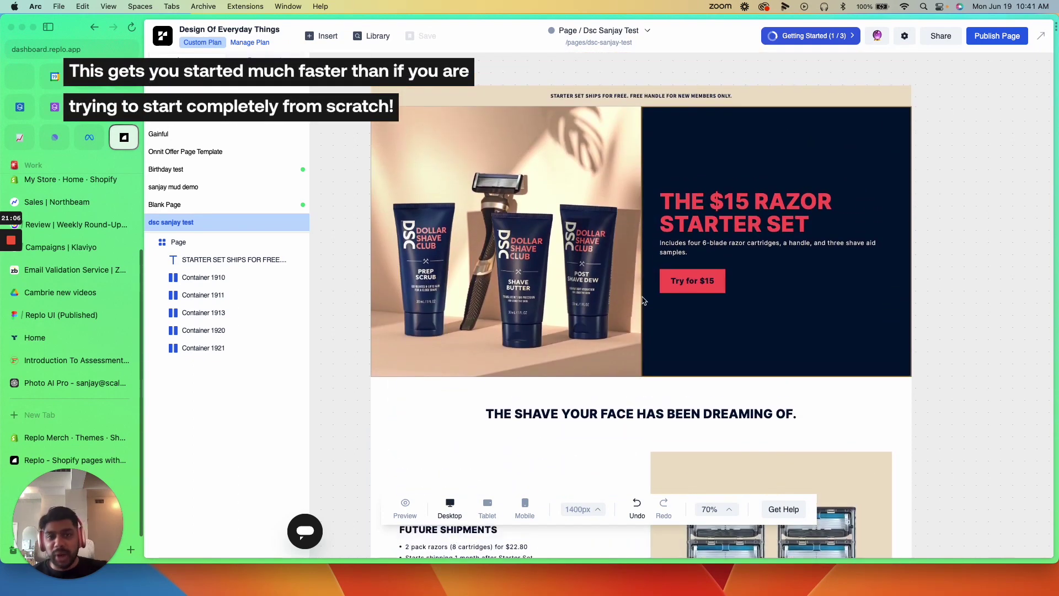